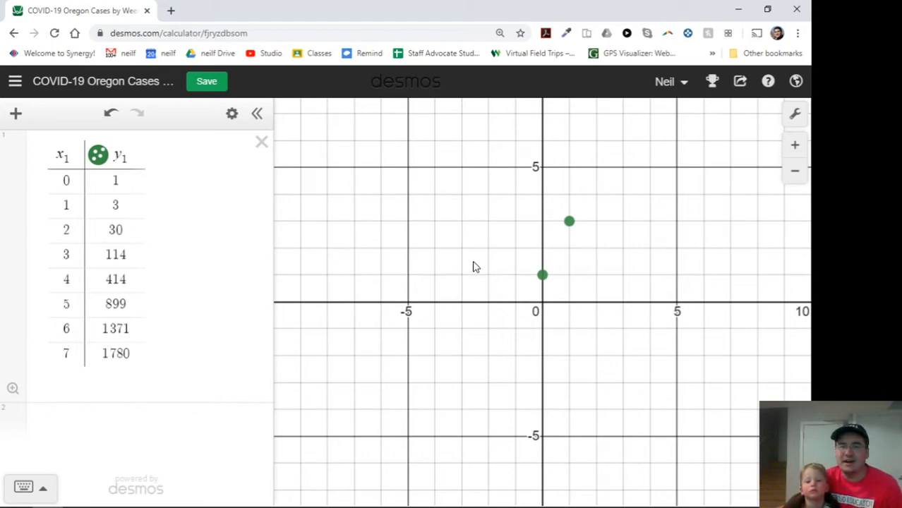
Examine how the plotted table points spread across the graph at different scales, from the origin up to the largest case values.
drag(596, 273, 449, 382)
scroll(451, 338, down, 5)
scroll(455, 324, down, 8)
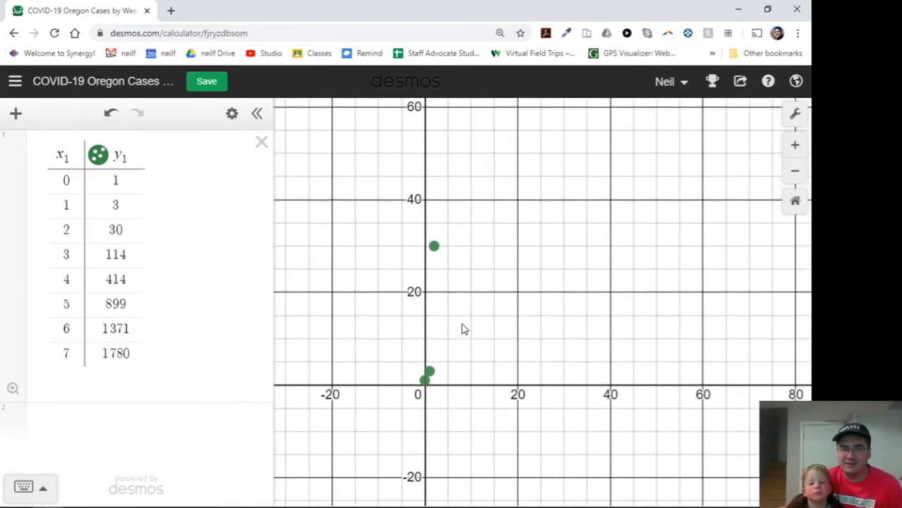
drag(464, 319, 439, 366)
scroll(444, 333, down, 3)
drag(444, 332, 443, 349)
scroll(444, 357, down, 2)
scroll(445, 357, down, 15)
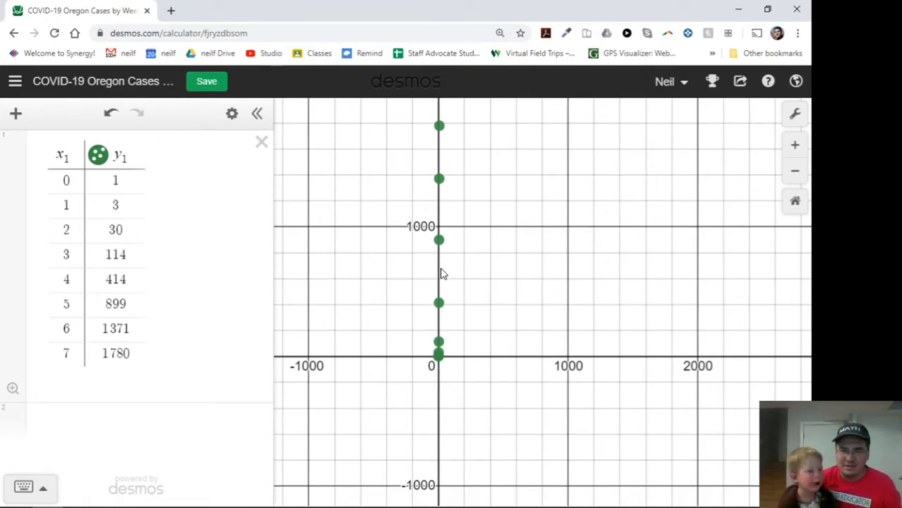
scroll(449, 303, up, 10)
scroll(470, 333, up, 2)
drag(486, 349, 475, 192)
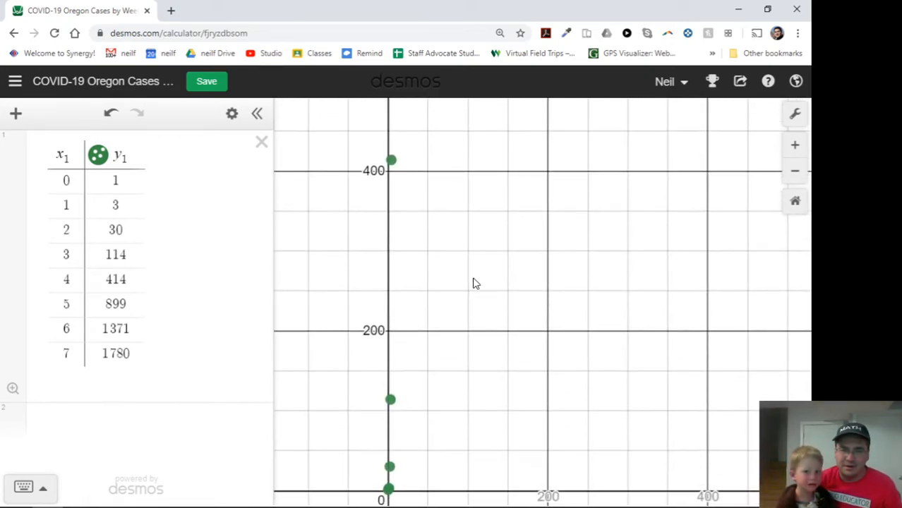
drag(472, 278, 466, 194)
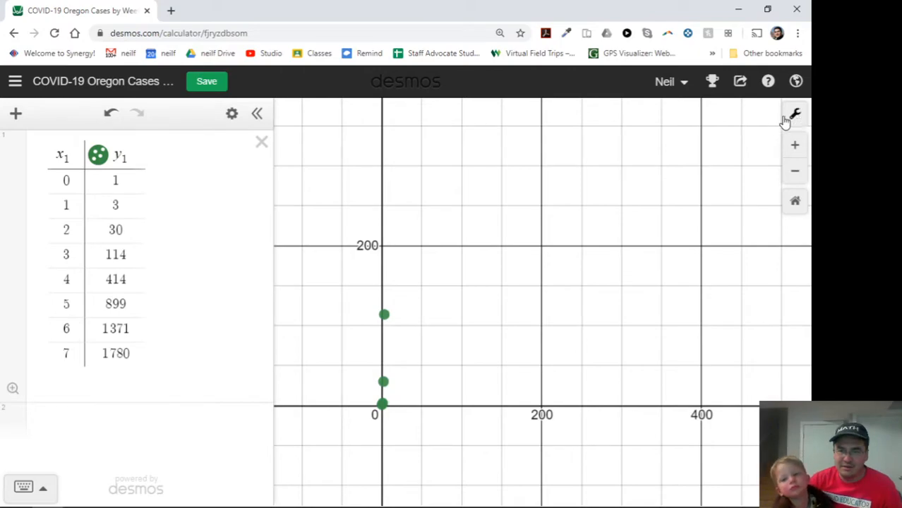
Set the graph's x-axis range from 0 to 8.
click(794, 114)
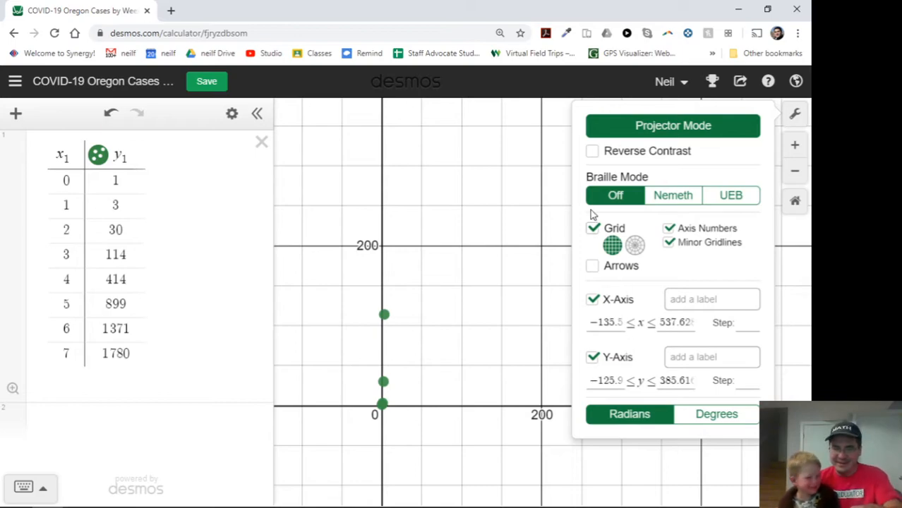
drag(621, 322, 565, 311)
text(178)
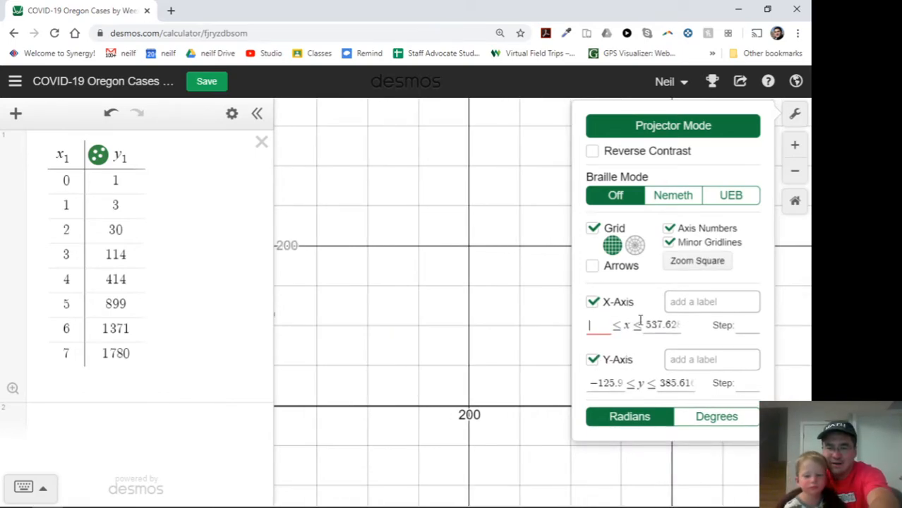
text(0)
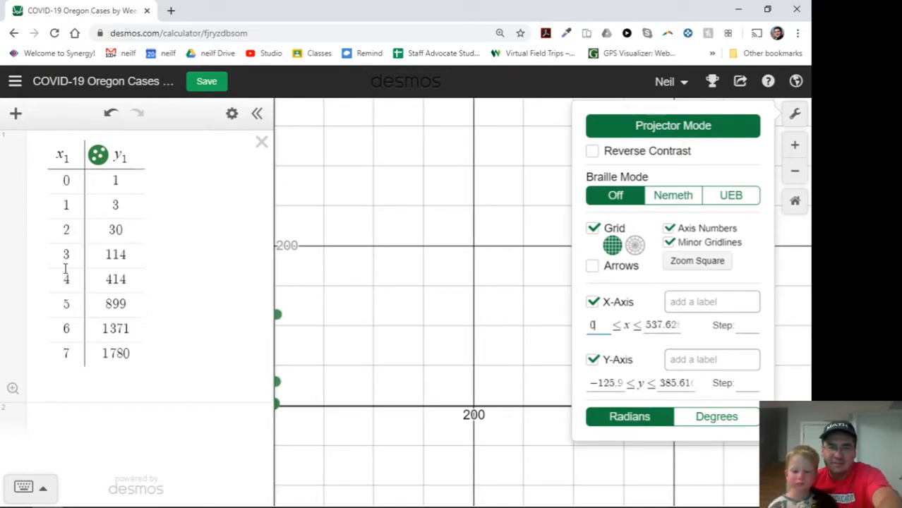
drag(641, 324, 679, 311)
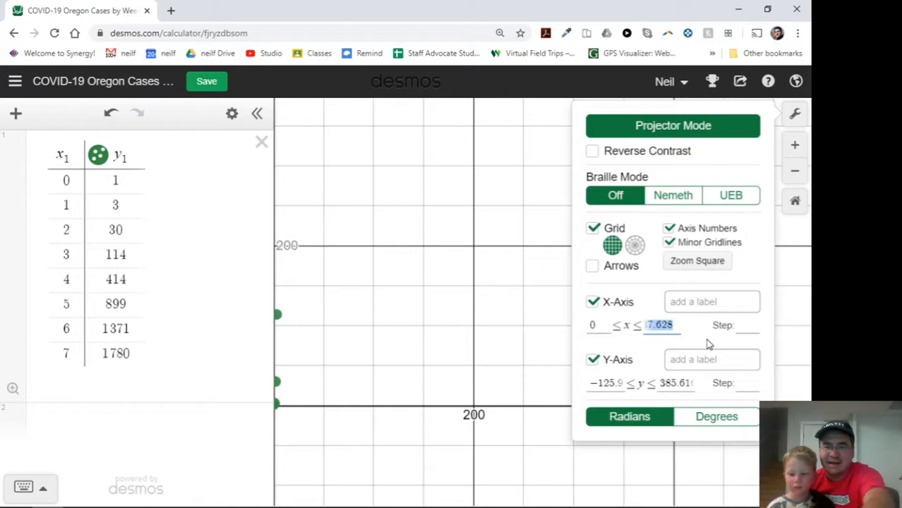
text(9)
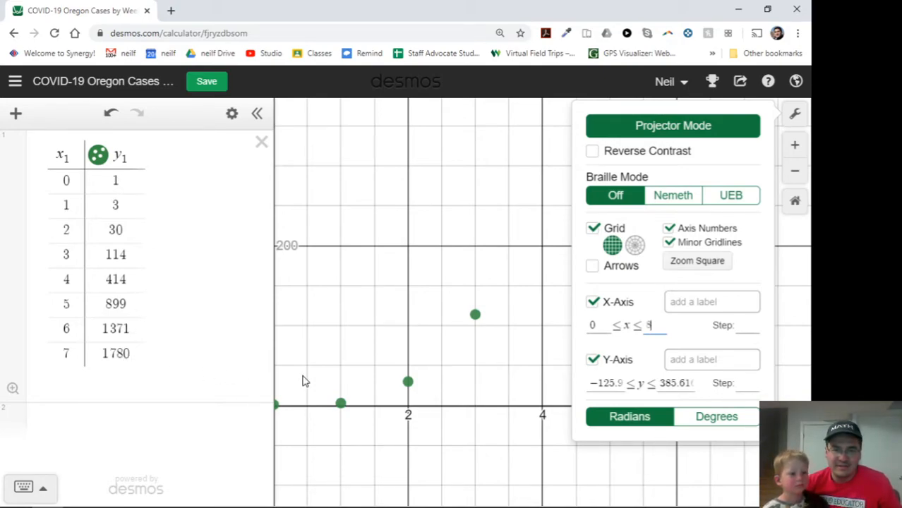
Set the graph's y-axis range from 0 to 2000 and close the graph settings.
double_click(593, 387)
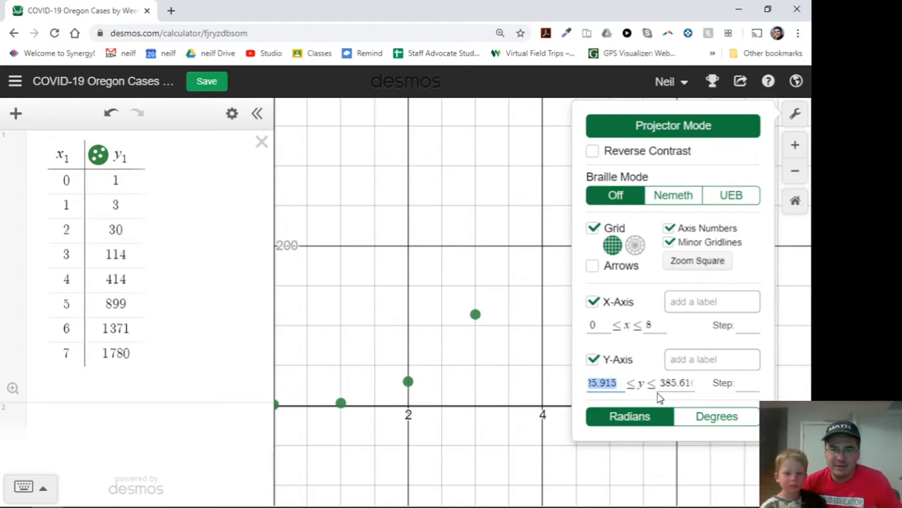
text(0)
double_click(650, 384)
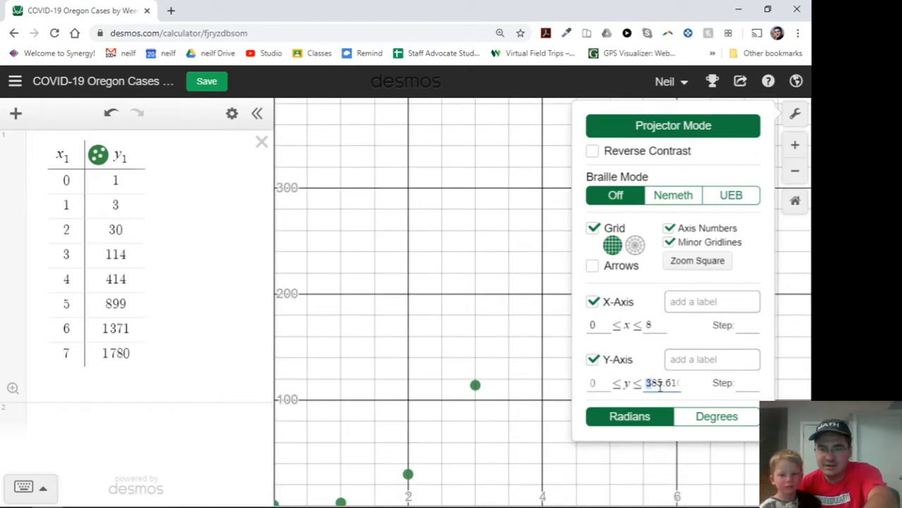
text(2000)
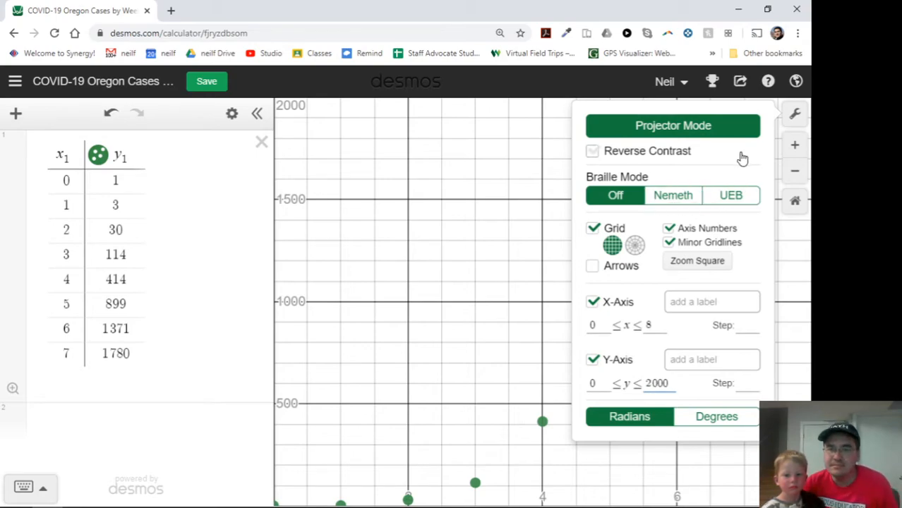
click(794, 119)
scroll(541, 326, down, 3)
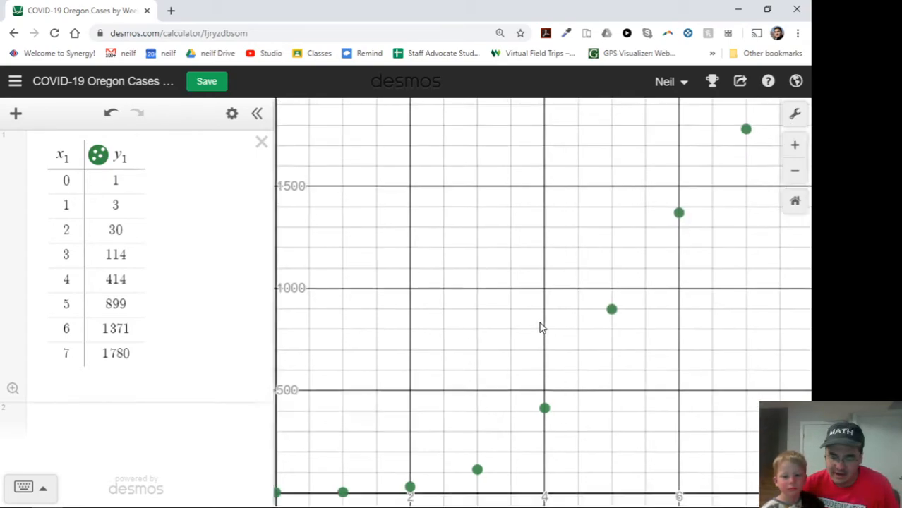
drag(541, 330, 529, 350)
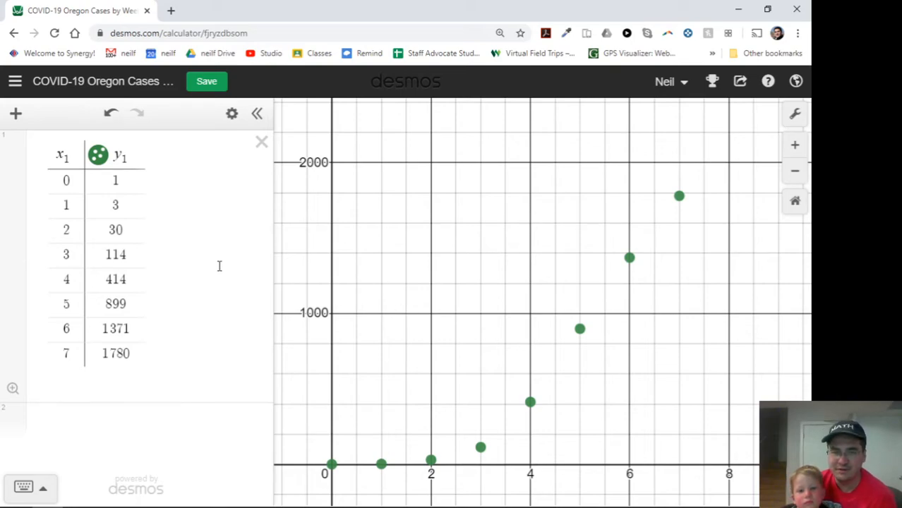
Hide and show the plotted points of the y1 column several times, leaving them shown.
click(99, 158)
click(99, 158)
click(99, 159)
click(99, 158)
click(99, 158)
click(98, 158)
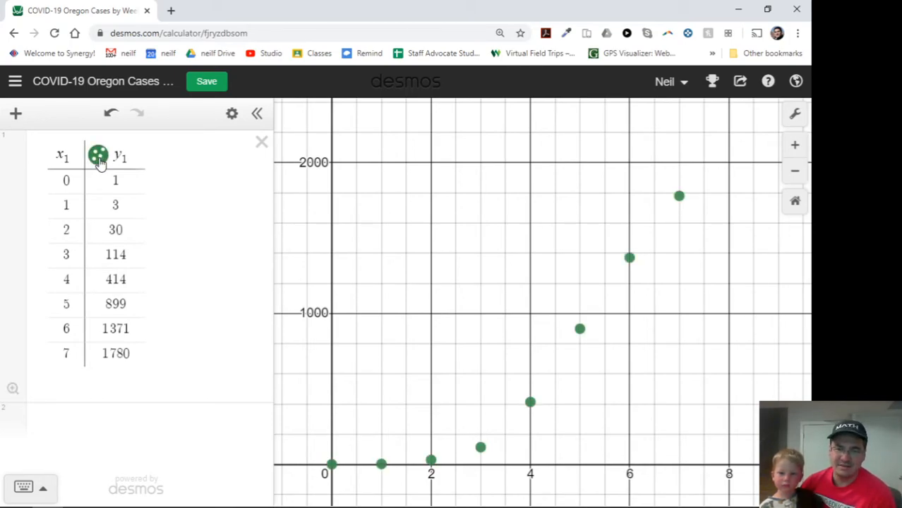
Try blue and red for the y1 data points and settle on blue.
click(99, 158)
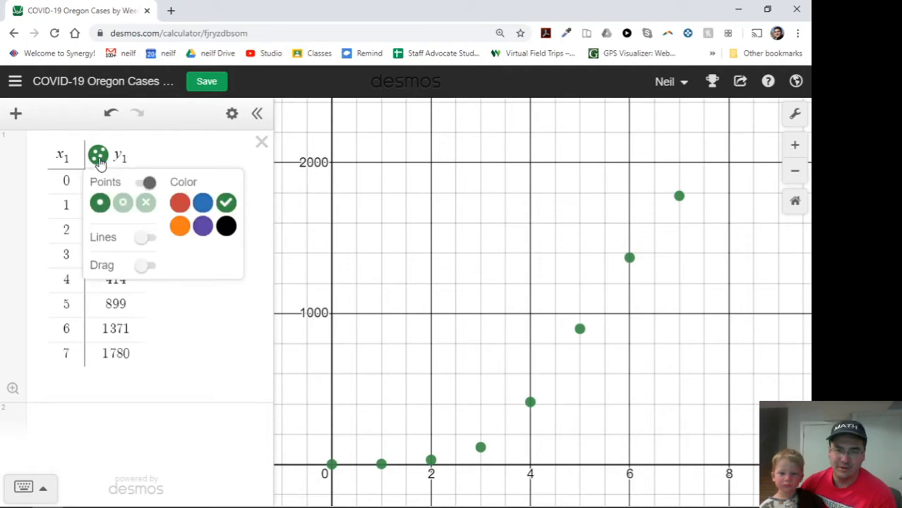
click(203, 205)
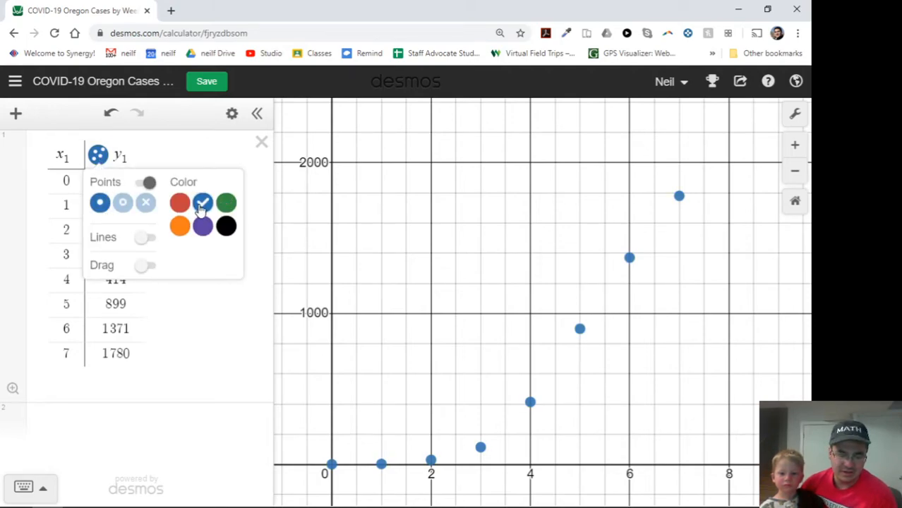
click(180, 204)
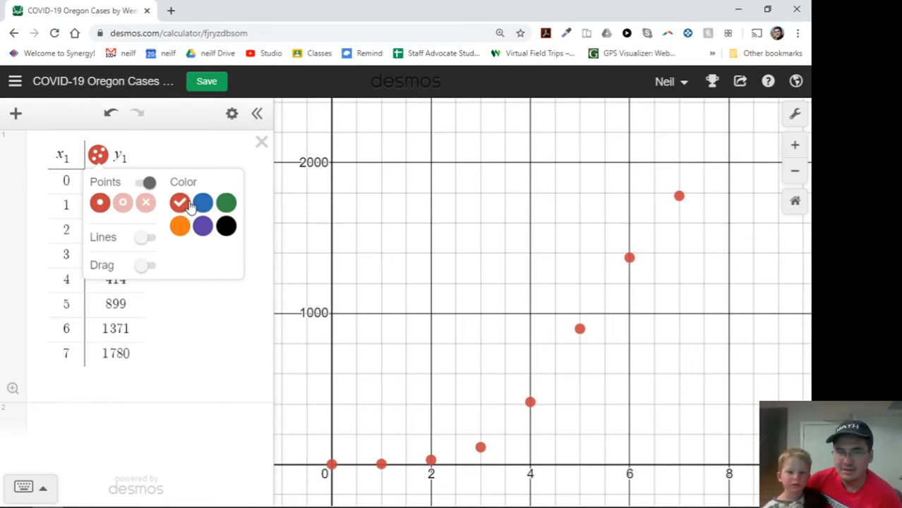
click(202, 206)
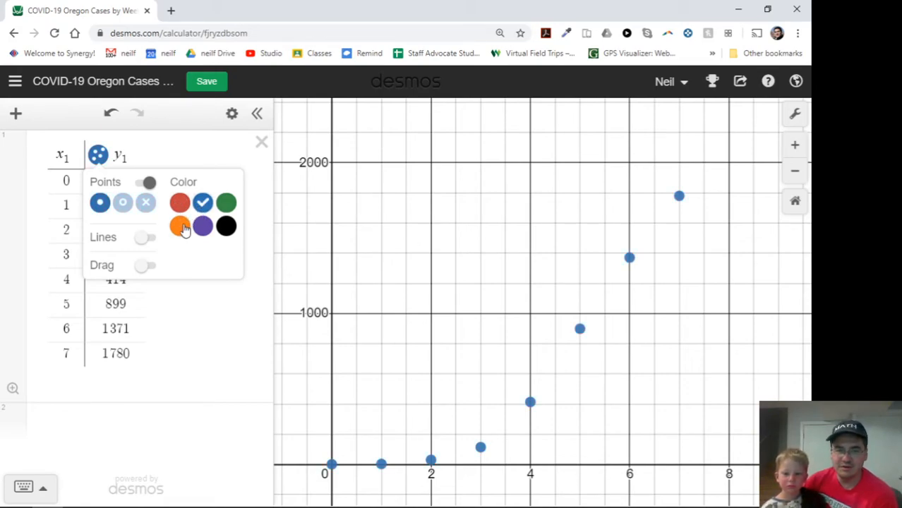
Connect the y1 data points with solid lines and toggle point dragging on and off, leaving it off.
click(152, 239)
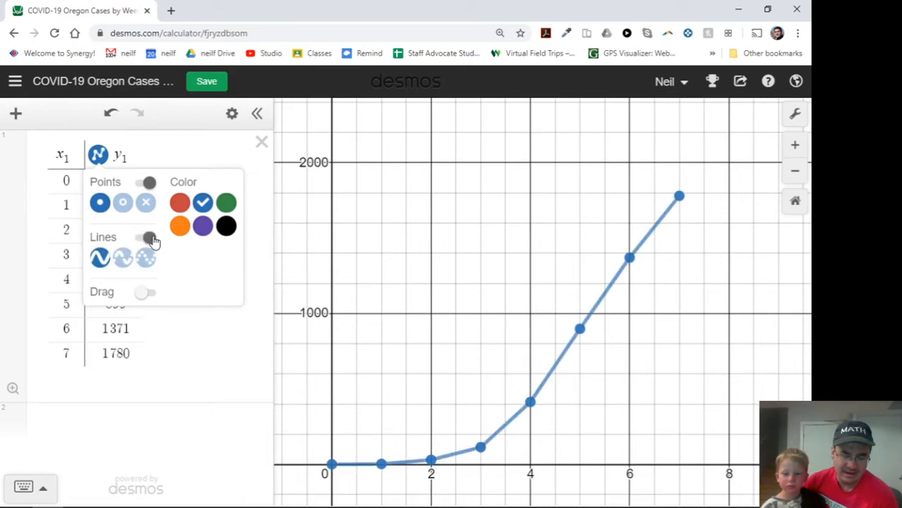
click(150, 295)
click(150, 295)
click(149, 295)
click(149, 295)
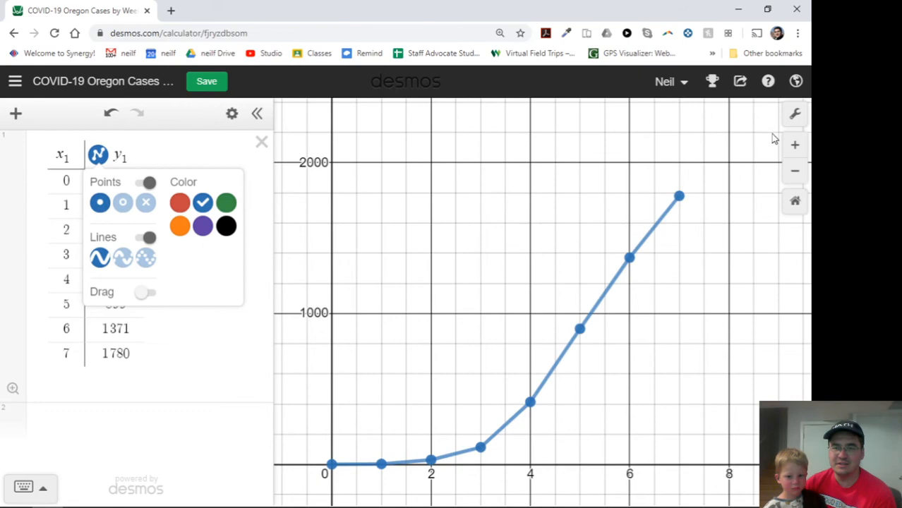
Label the x-axis "Week" and the y-axis "Cases", and close the graph settings.
click(795, 114)
click(689, 301)
text(Week)
click(693, 358)
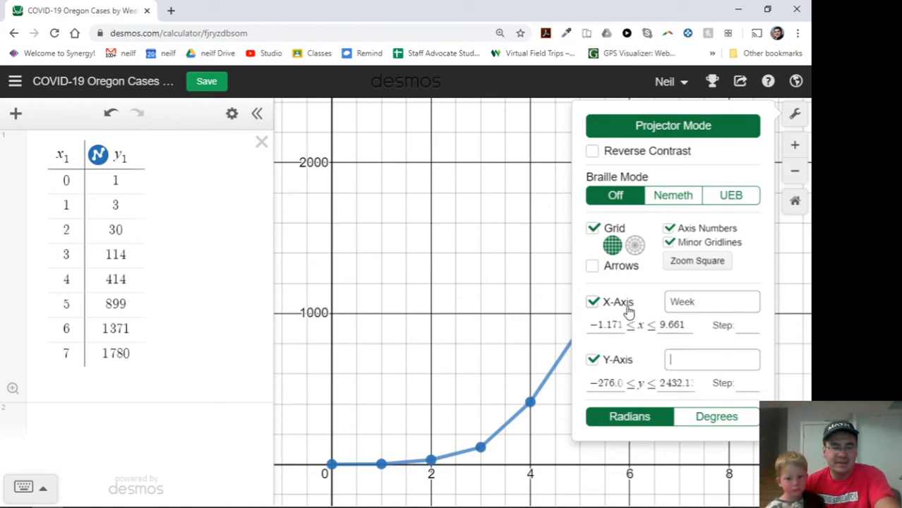
text(Cases)
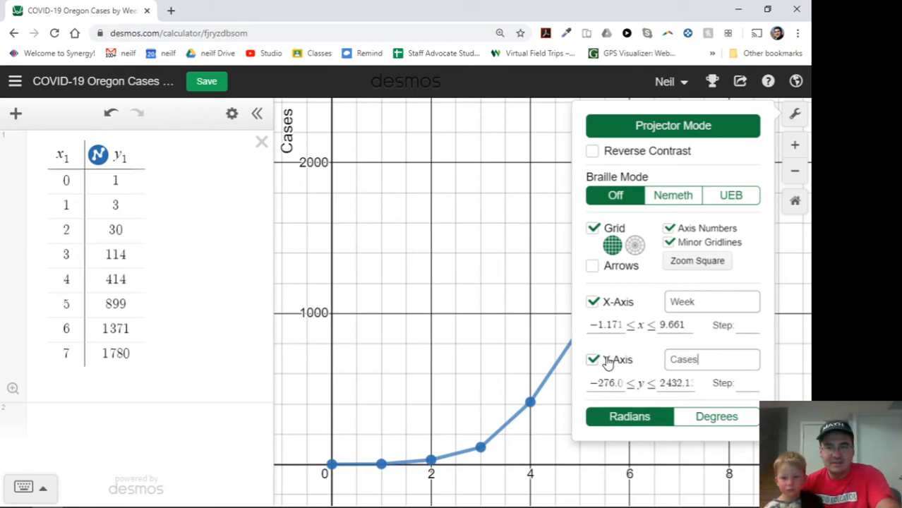
click(793, 115)
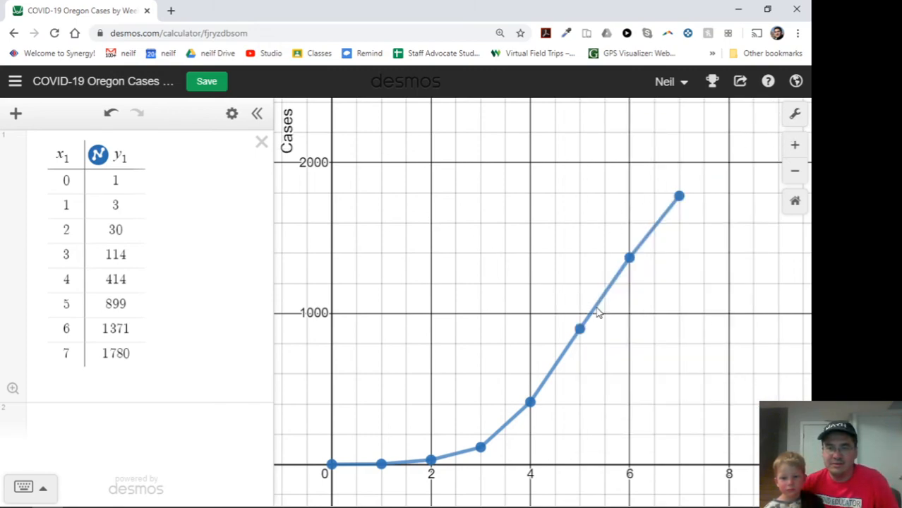